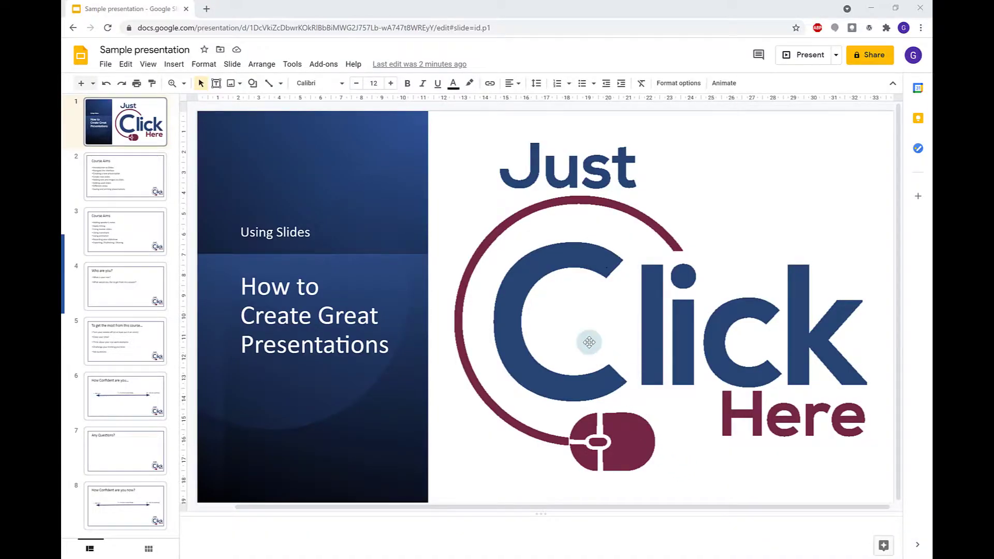
Check the 'Using Slides' and title text boxes, then open the master slide editor.
left_click(295, 226)
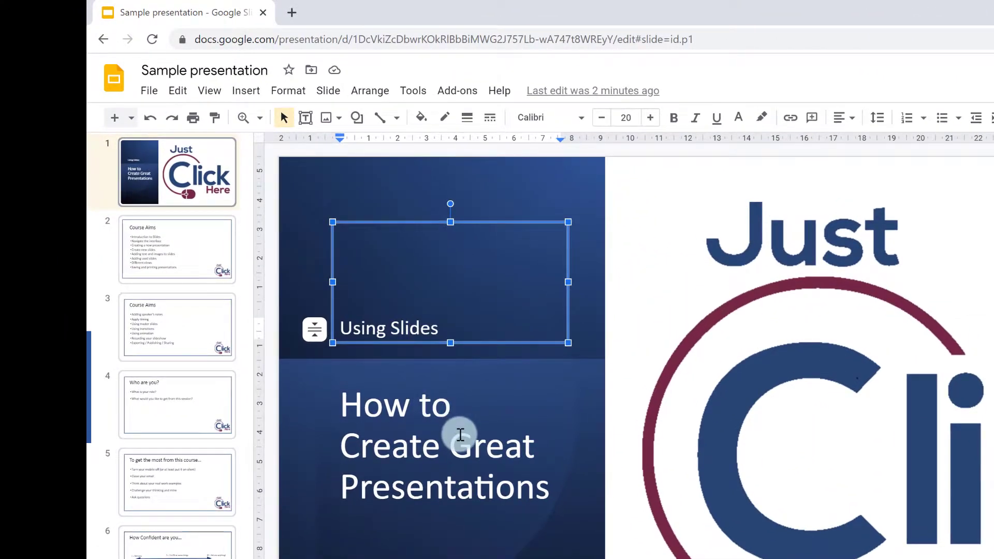
left_click(459, 436)
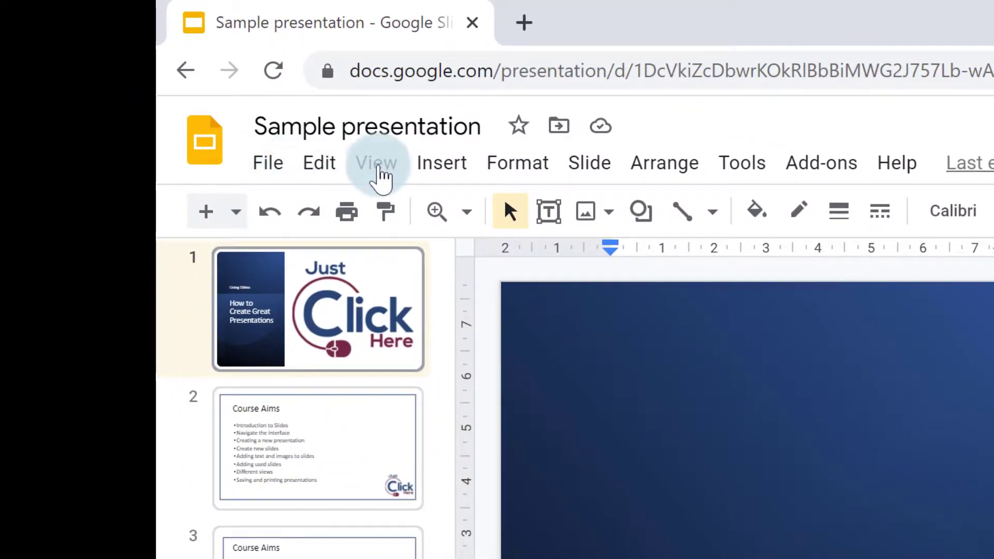
left_click(377, 163)
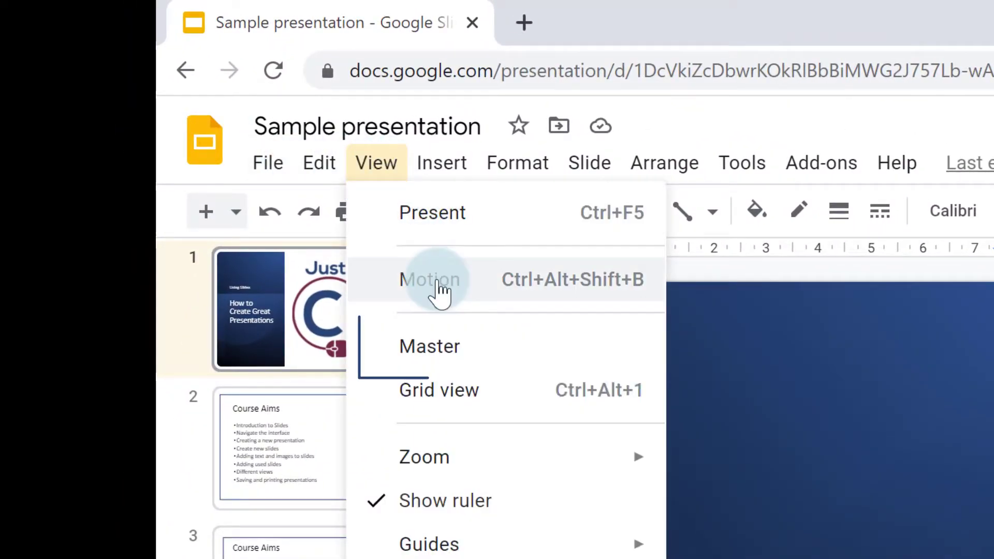
left_click(429, 346)
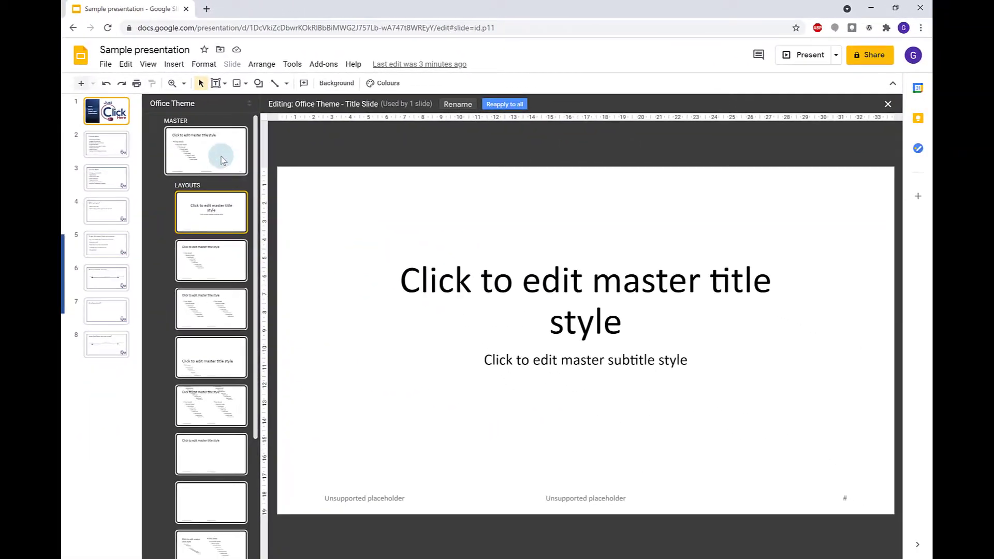
Inspect the master slide, then the Title Slide and Title and Content layouts.
left_click(196, 145)
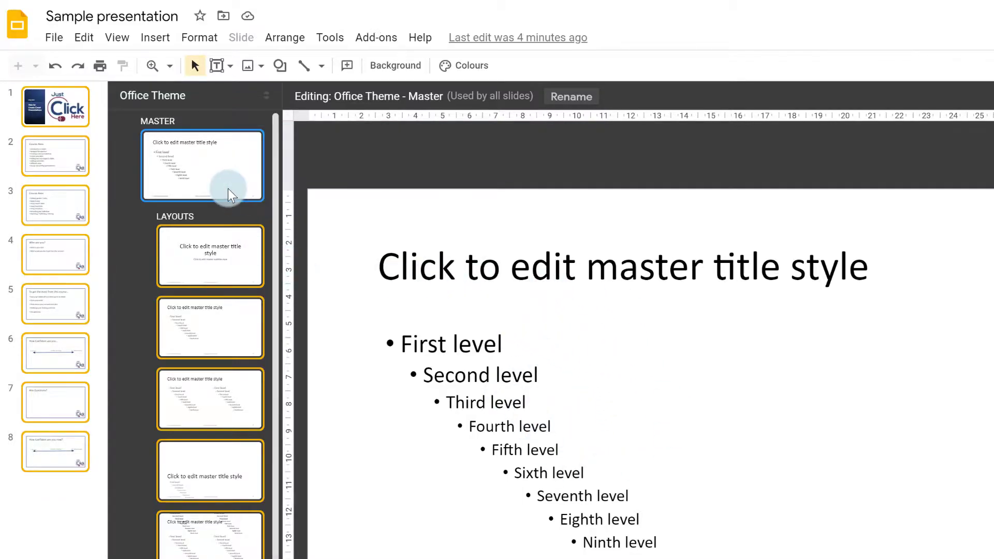
left_click(228, 253)
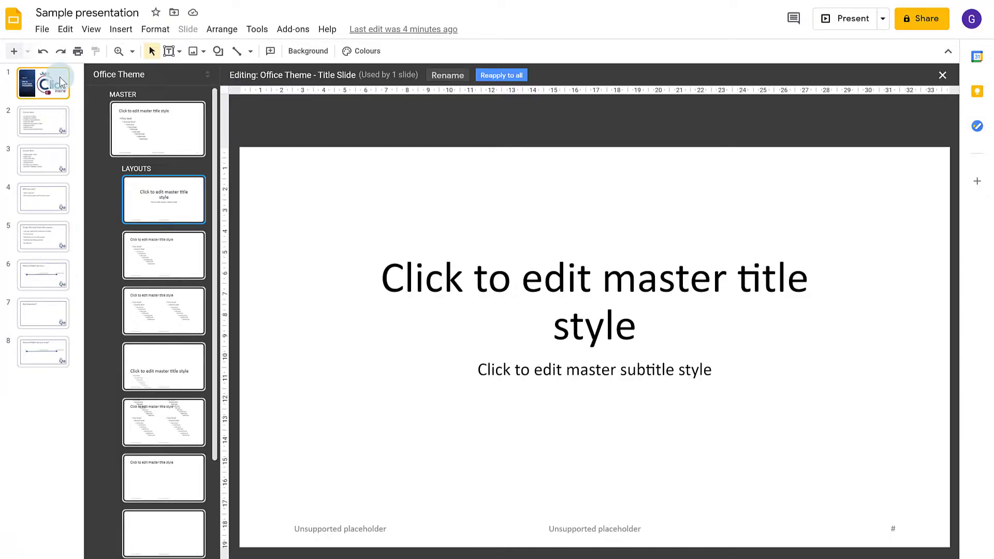
left_click(184, 254)
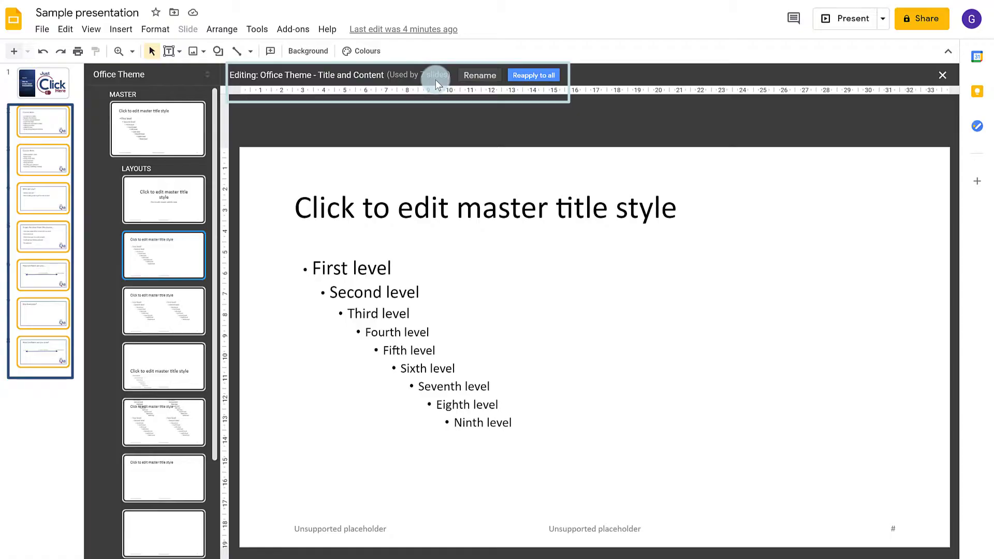
Reopen the theme editor and select the Office Theme master used by all slides.
left_click(43, 84)
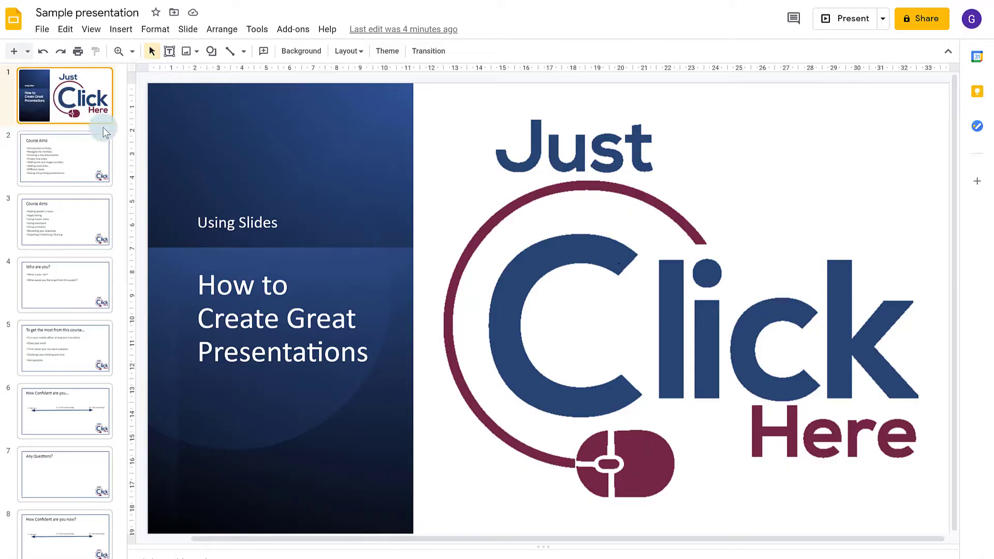
left_click(91, 29)
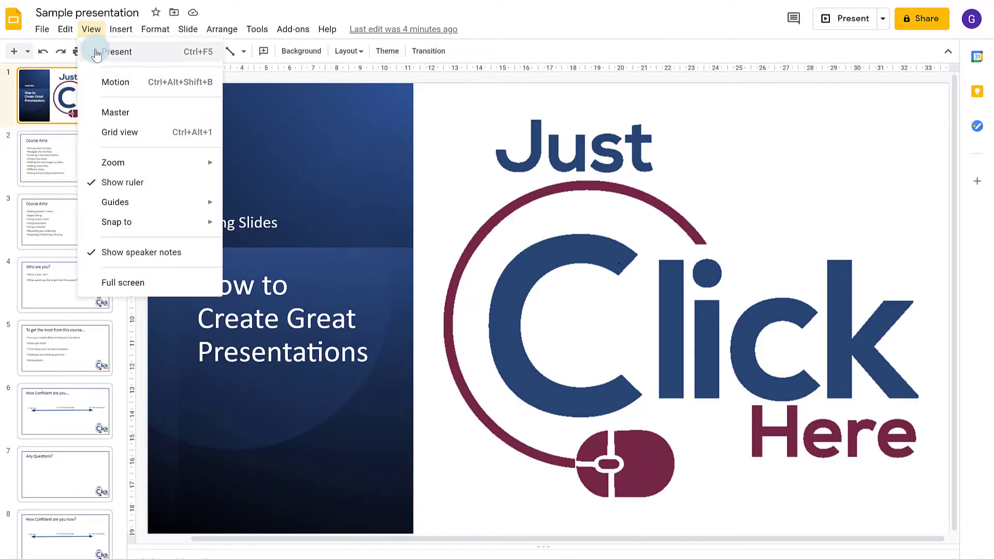
left_click(115, 113)
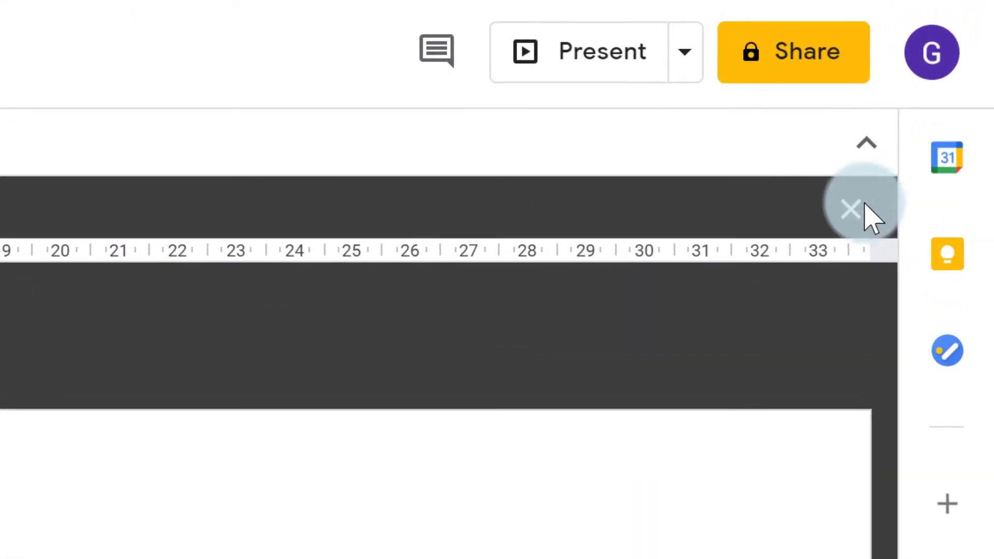
left_click(854, 210)
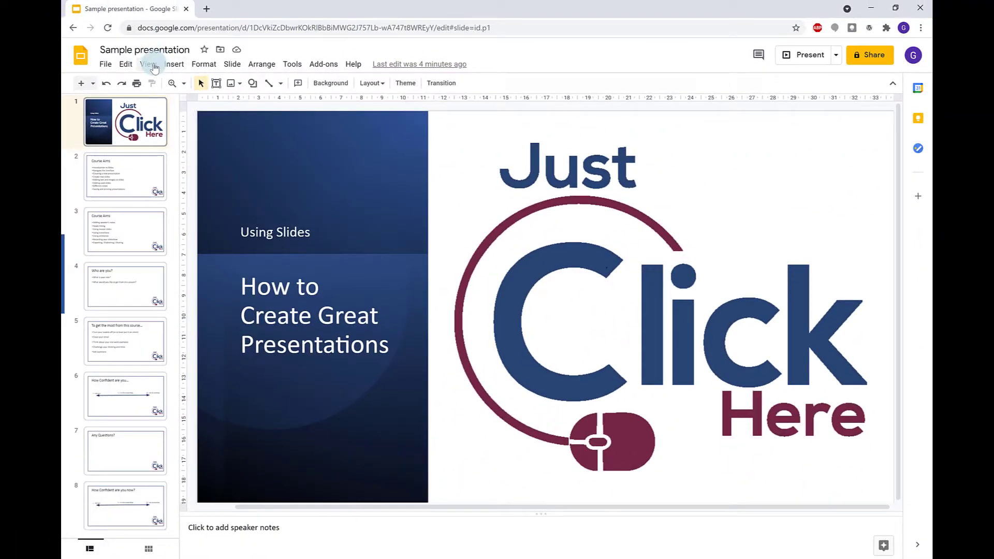
left_click(149, 64)
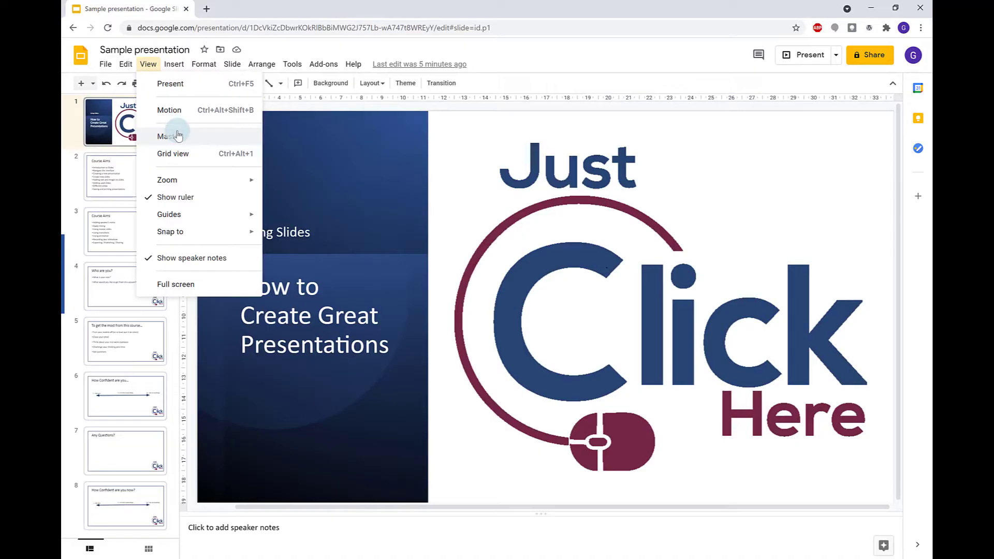
left_click(173, 126)
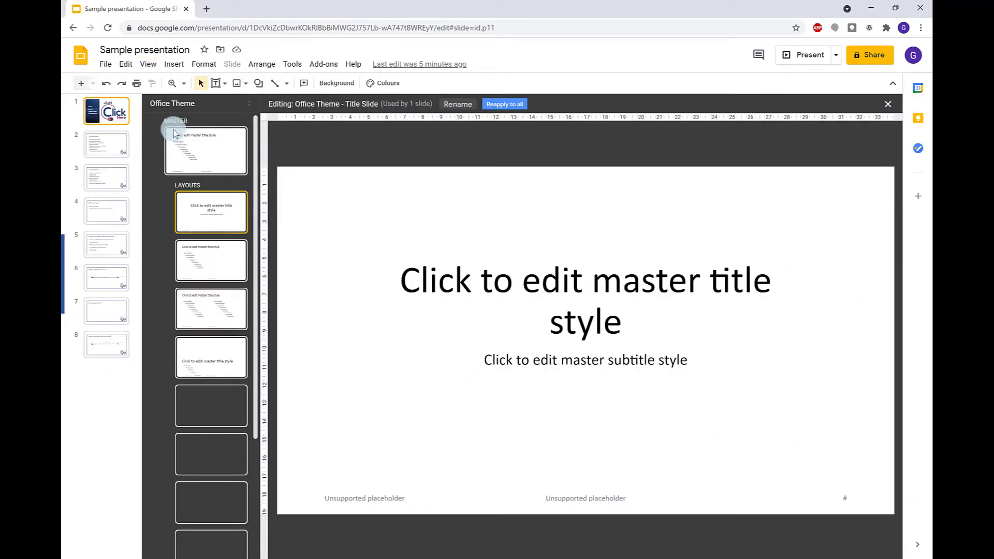
left_click(194, 152)
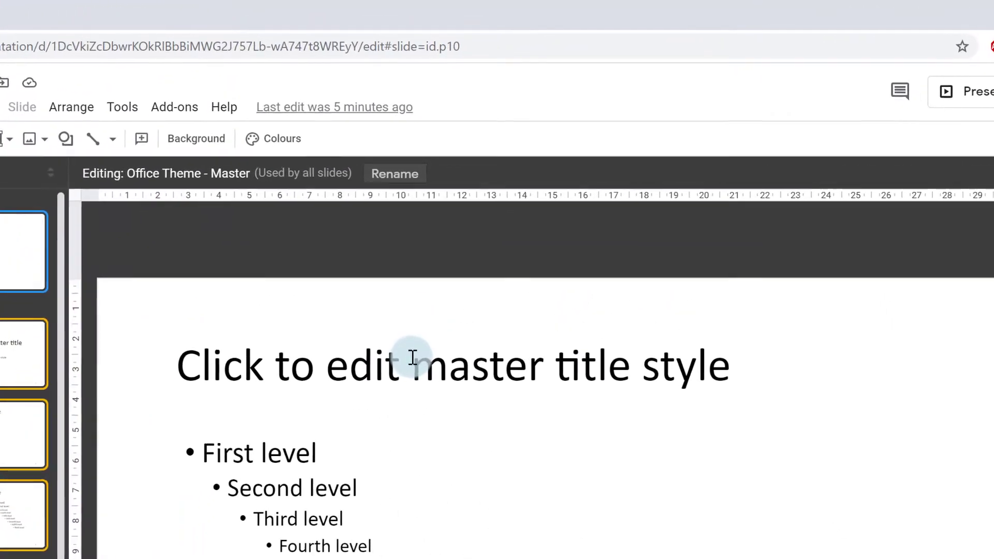
Change the master title placeholder's font from Calibri to Oxygen.
triple_click(462, 223)
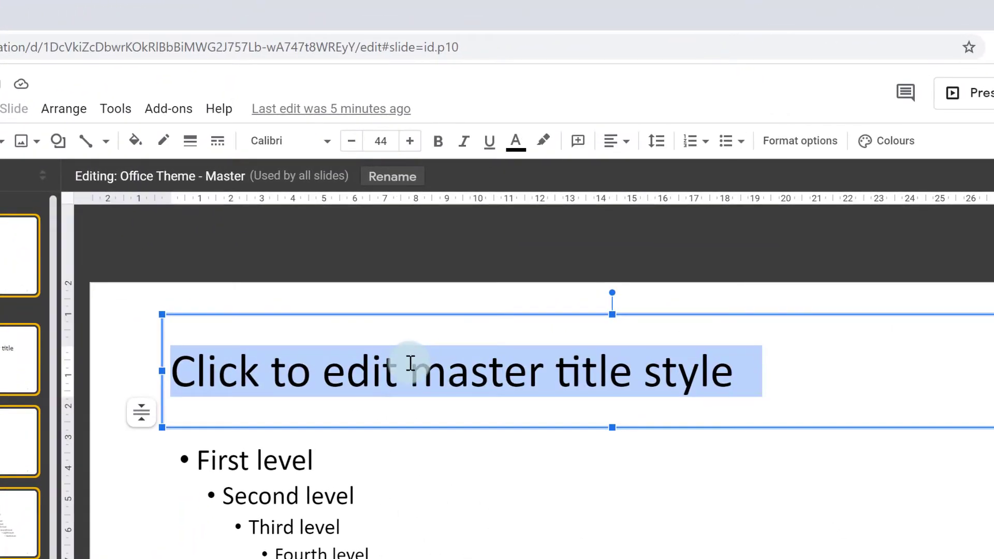
left_click(327, 141)
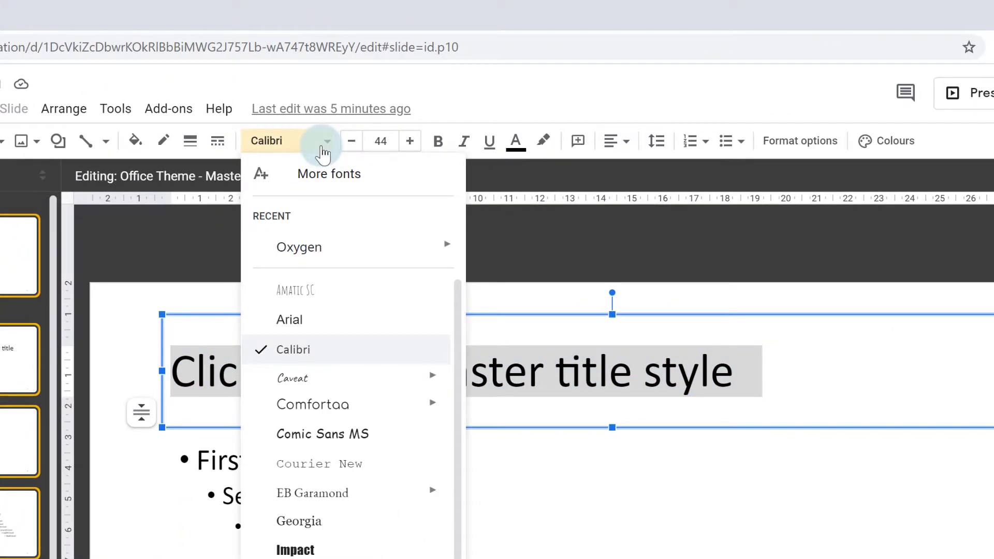
left_click(322, 250)
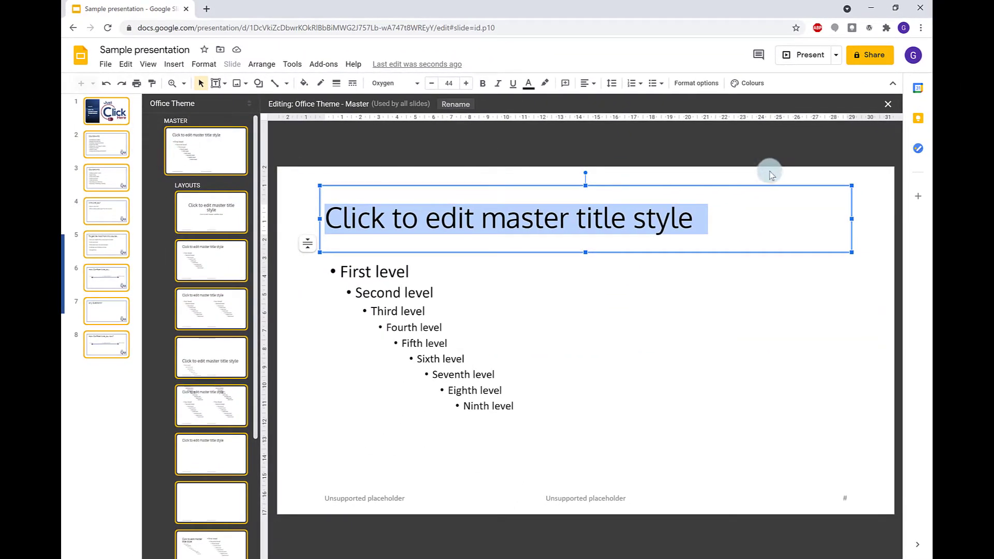
Back on slide 1, compare fonts: heading now Oxygen, 'Using Slides' still Calibri.
left_click(887, 105)
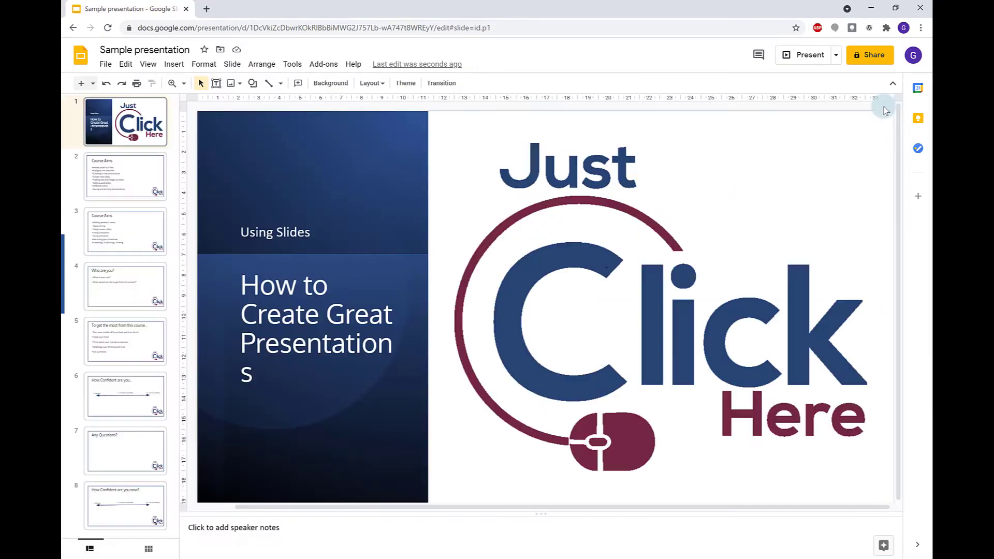
left_click(329, 311)
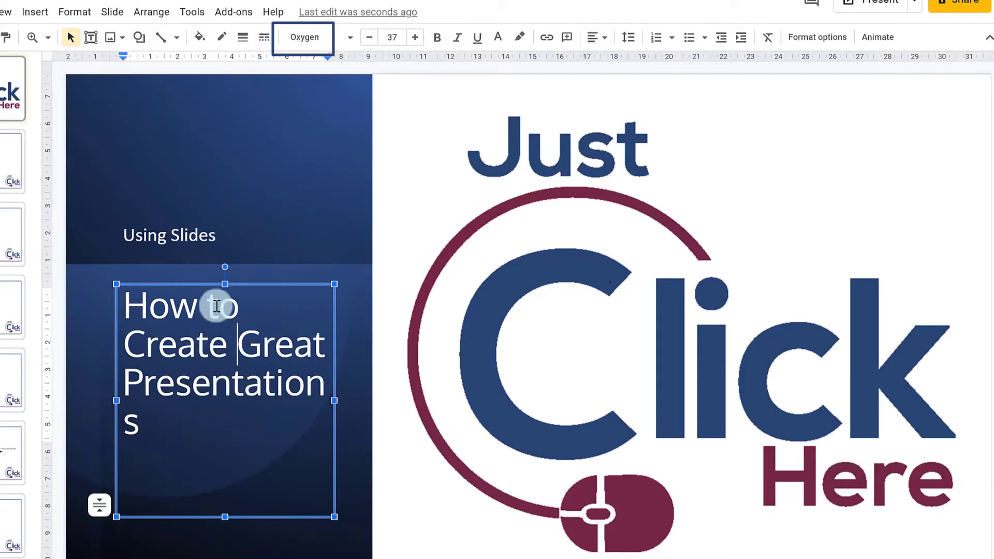
left_click(204, 231)
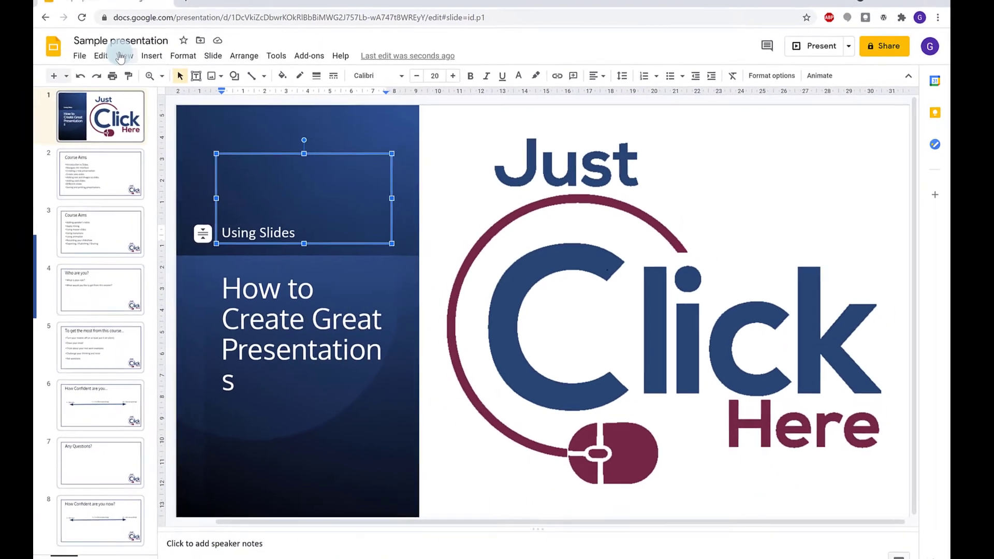
left_click(4, 12)
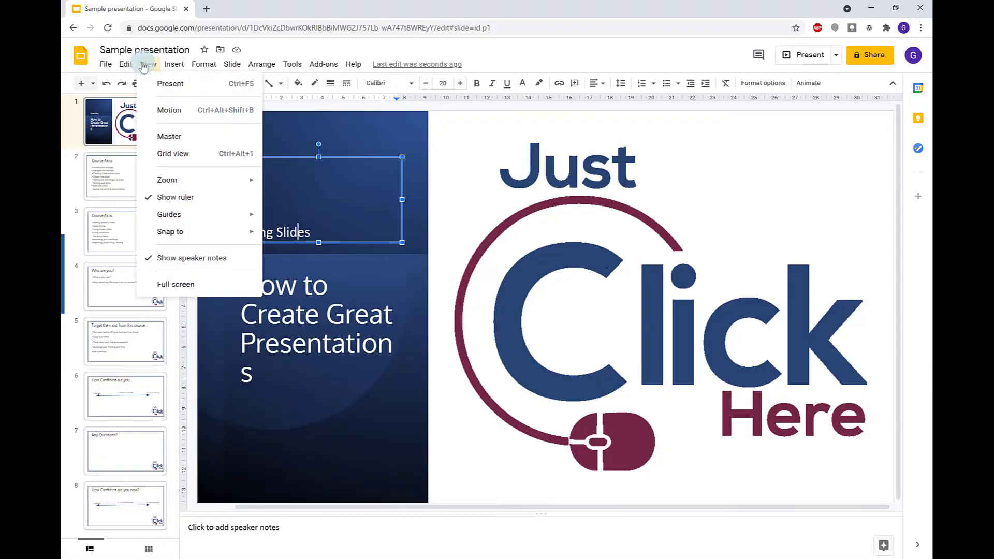
On the master slide, change the body text font to Oxygen.
left_click(170, 135)
left_click(222, 152)
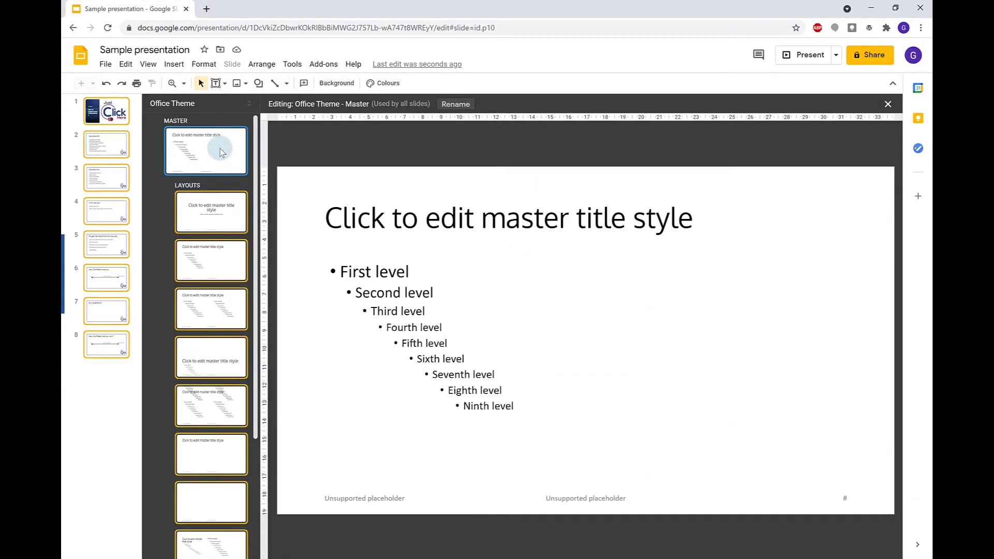
triple_click(457, 217)
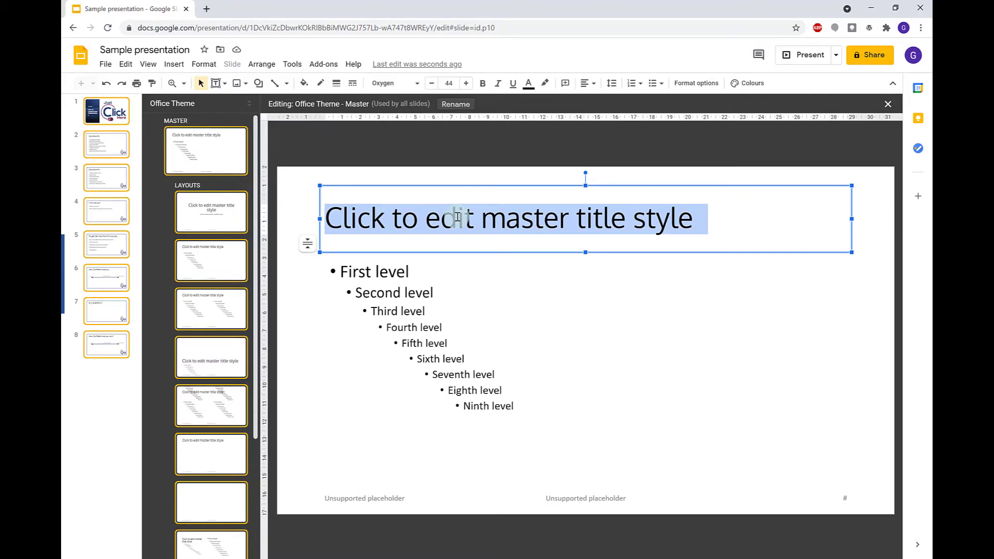
double_click(382, 271)
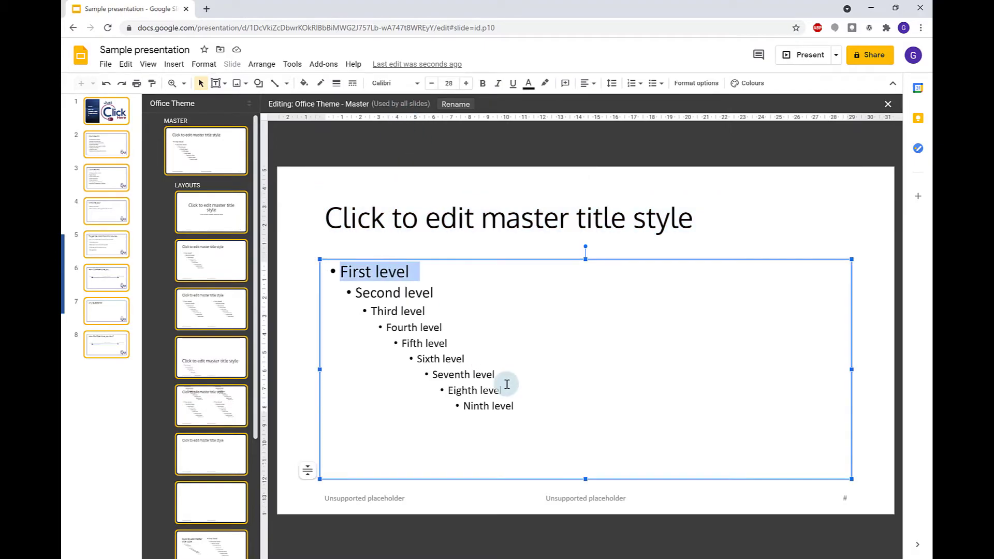
left_click(391, 83)
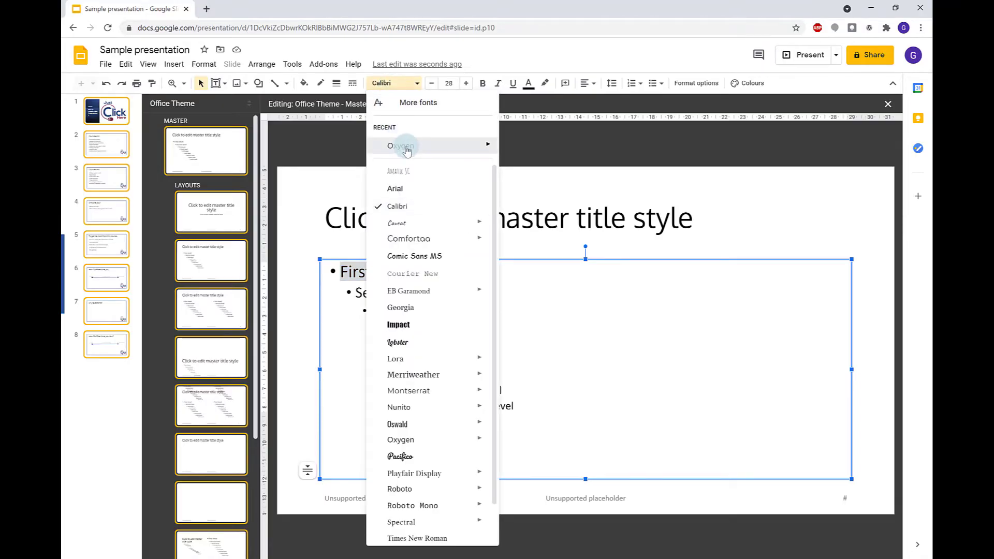
left_click(406, 147)
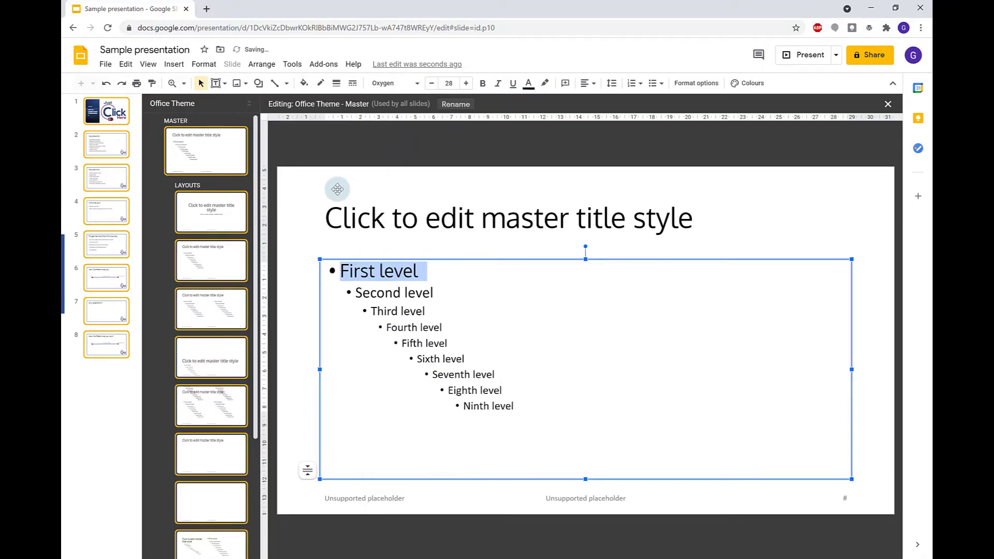
Confirm the Title Slide layout's title and subtitle both use Oxygen.
left_click(226, 211)
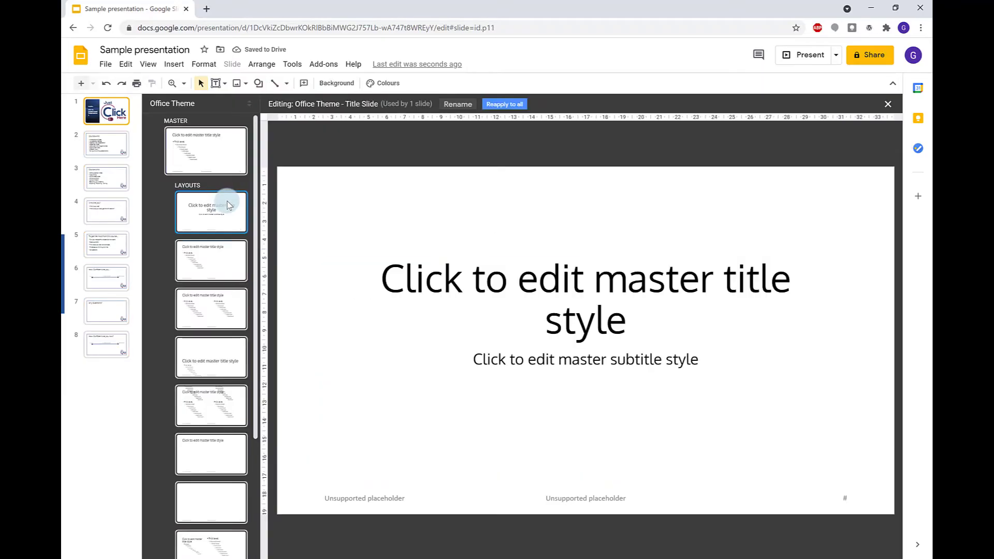
triple_click(593, 301)
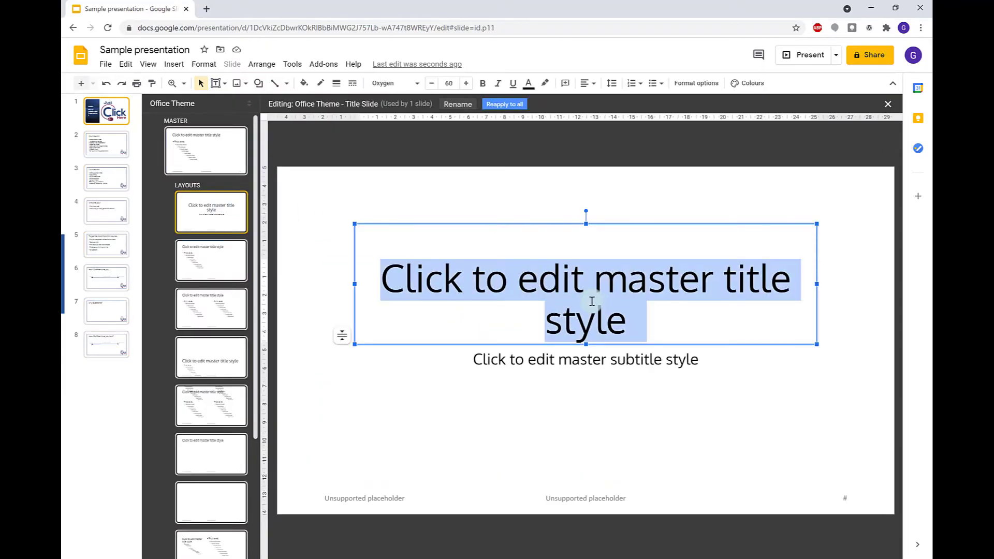
triple_click(579, 359)
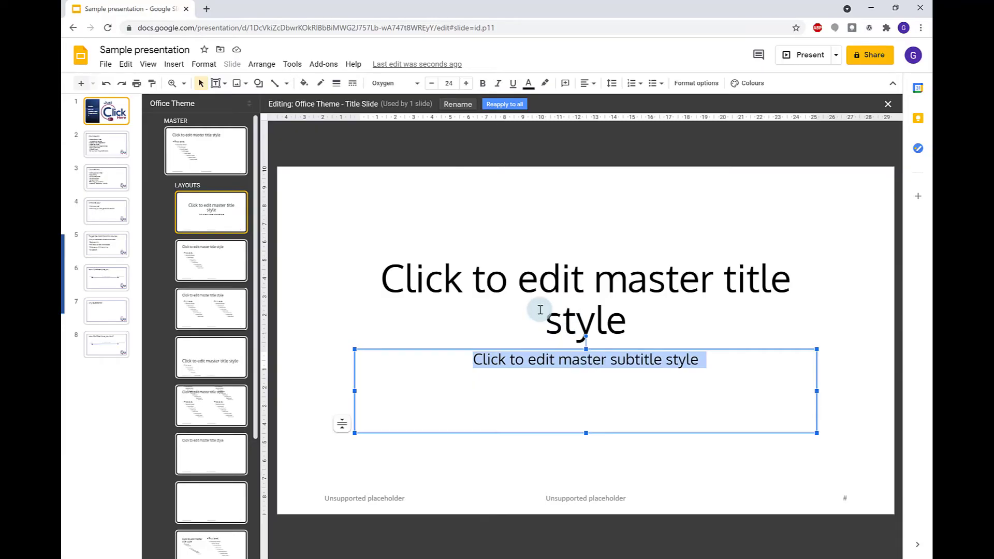
Close the theme editor and verify slide 1's 'Using Slides' and title text show Oxygen.
left_click(890, 107)
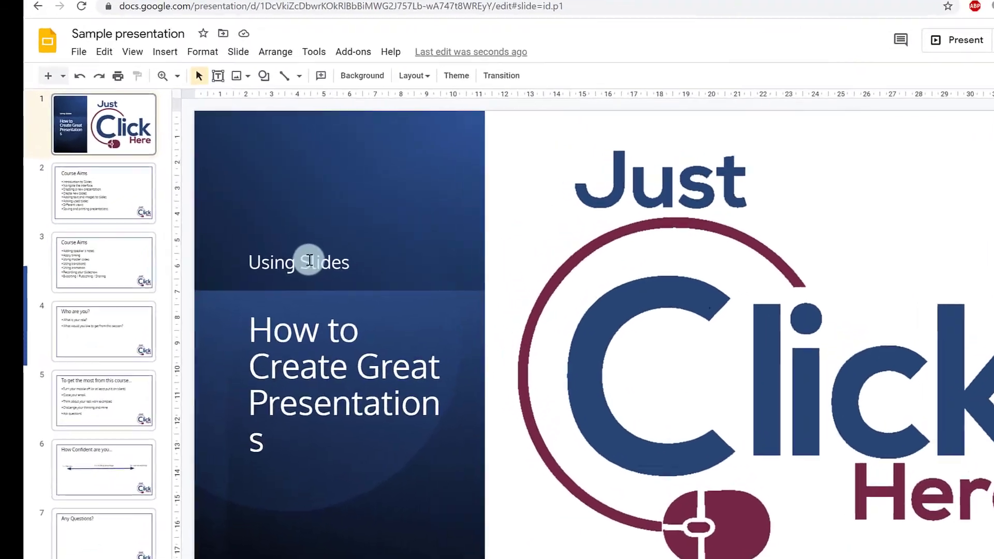
left_click(285, 199)
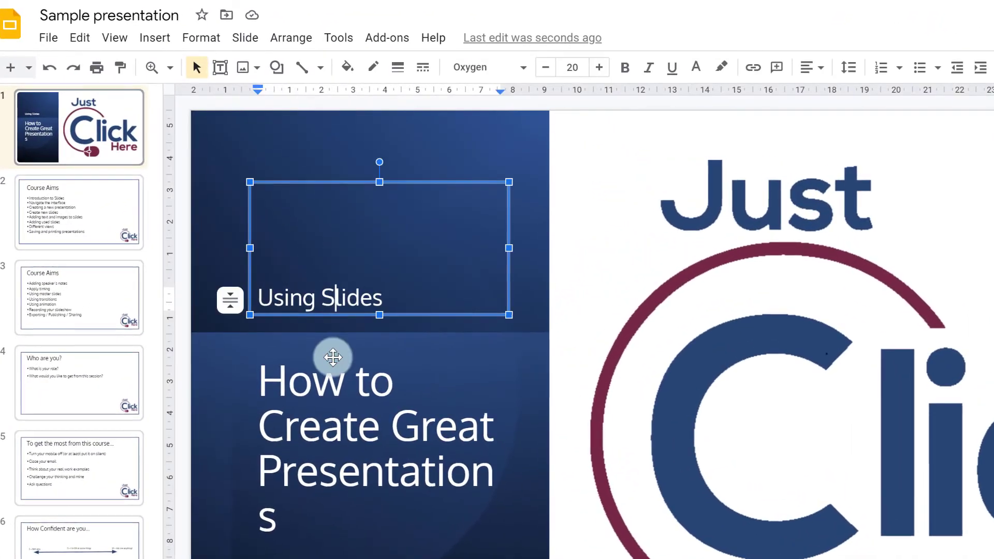
left_click(347, 431)
Verify the titles and bullet lists on slides 2 and 3 display in Oxygen.
left_click(76, 204)
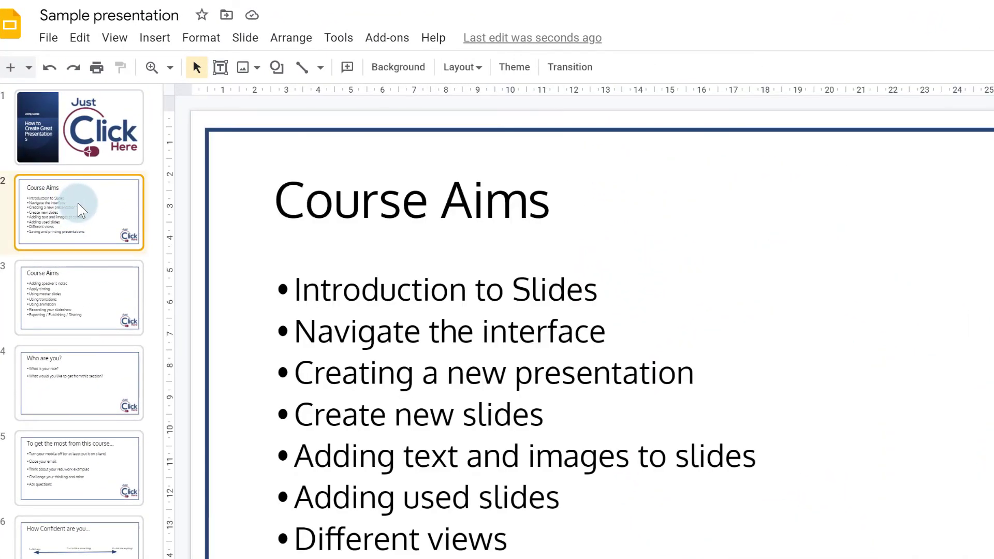
left_click(378, 199)
left_click(420, 371)
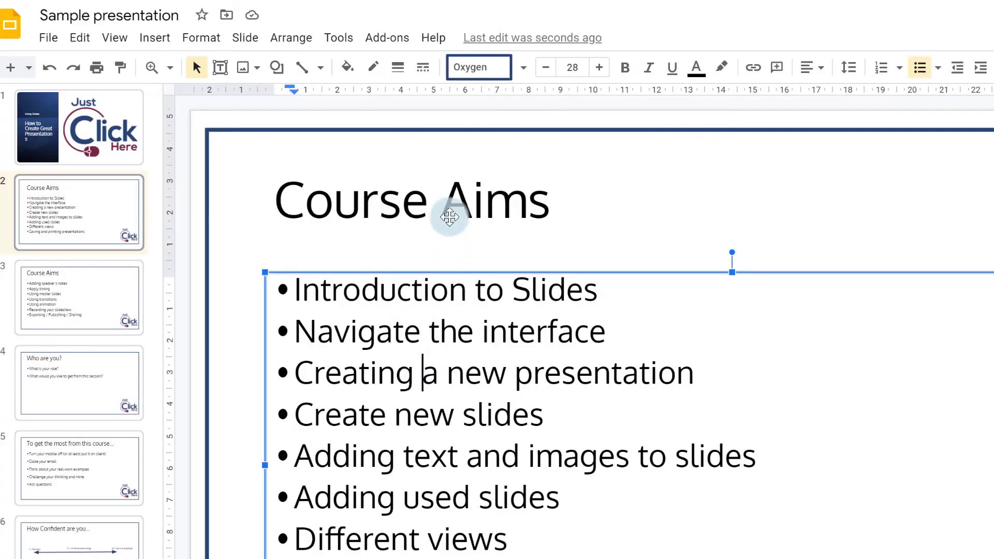
left_click(92, 281)
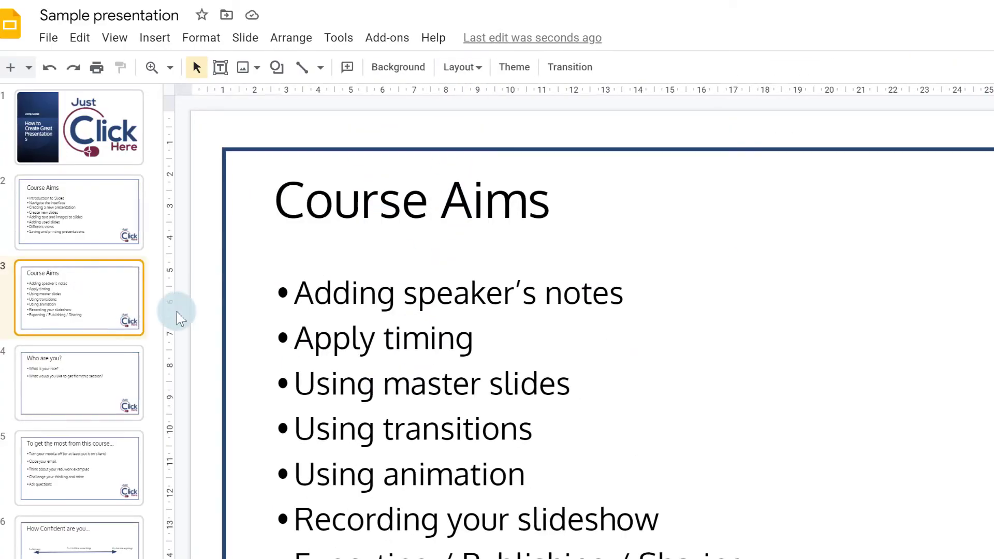
left_click(444, 349)
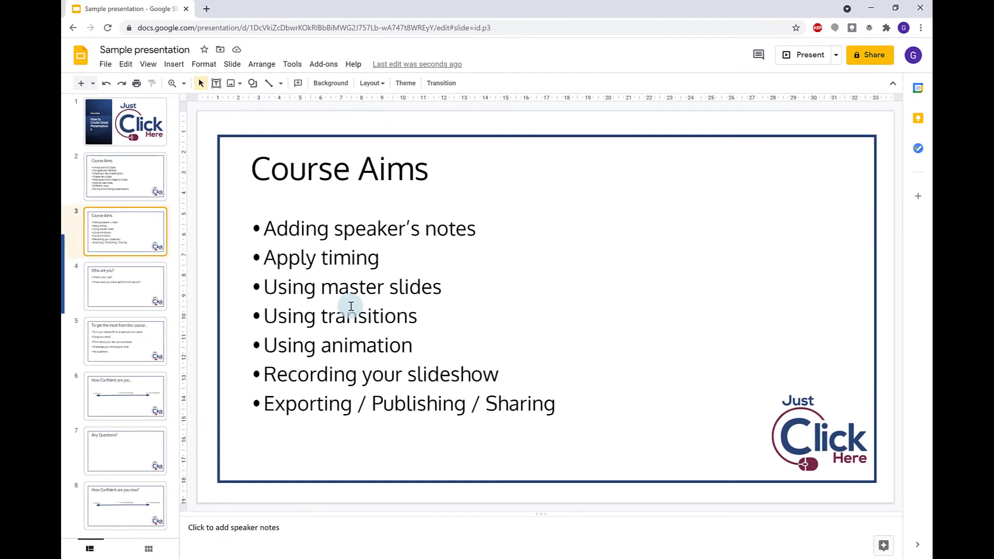
left_click(321, 175)
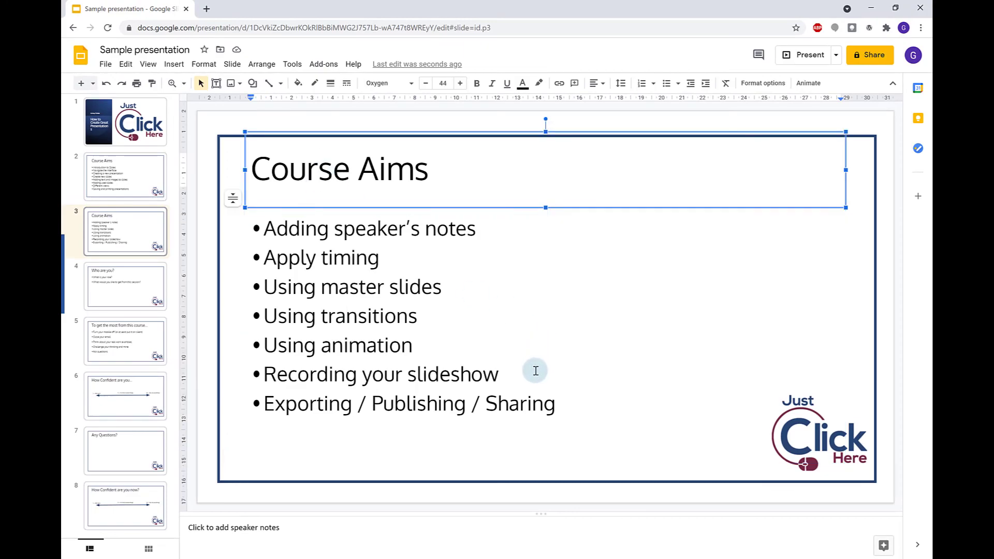